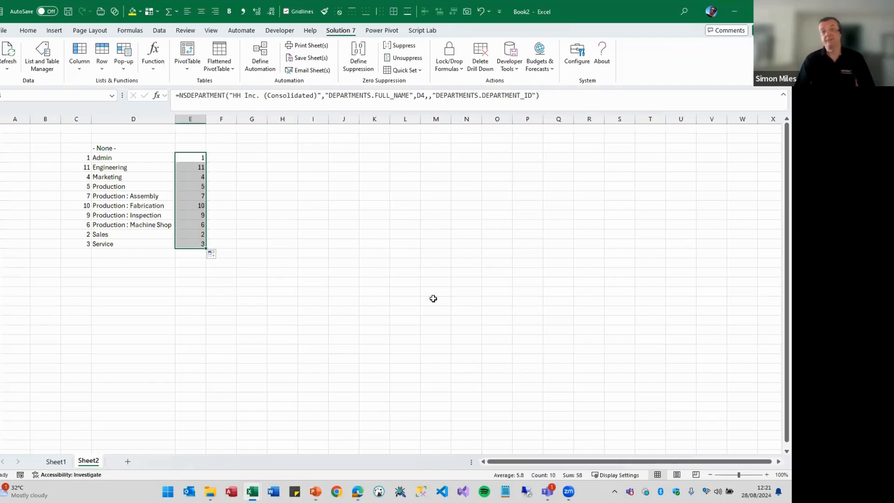
# Step: Add a new worksheet and insert the Departments classification list as a column starting at B3
pyautogui.click(128, 462)
pyautogui.click(52, 149)
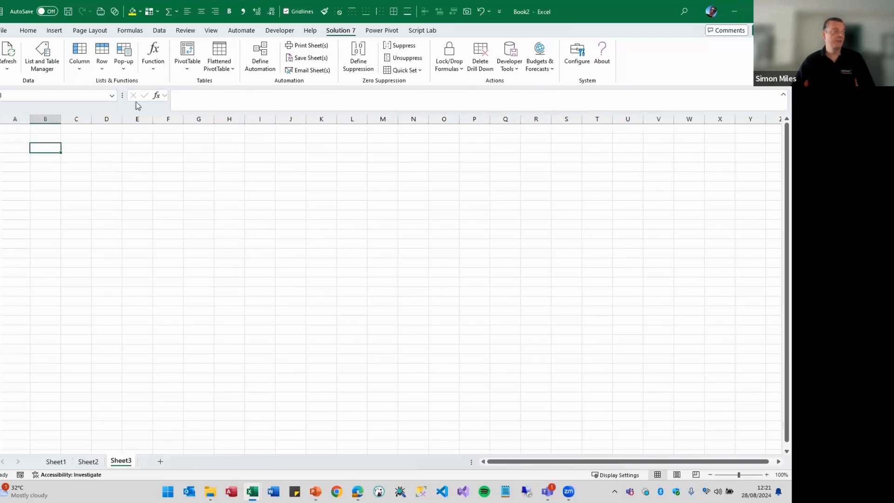
pyautogui.click(82, 68)
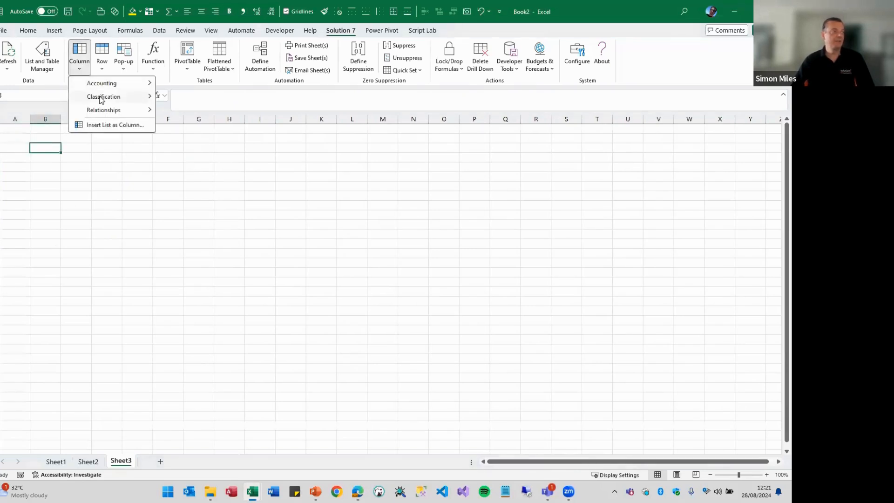
pyautogui.moveTo(101, 98)
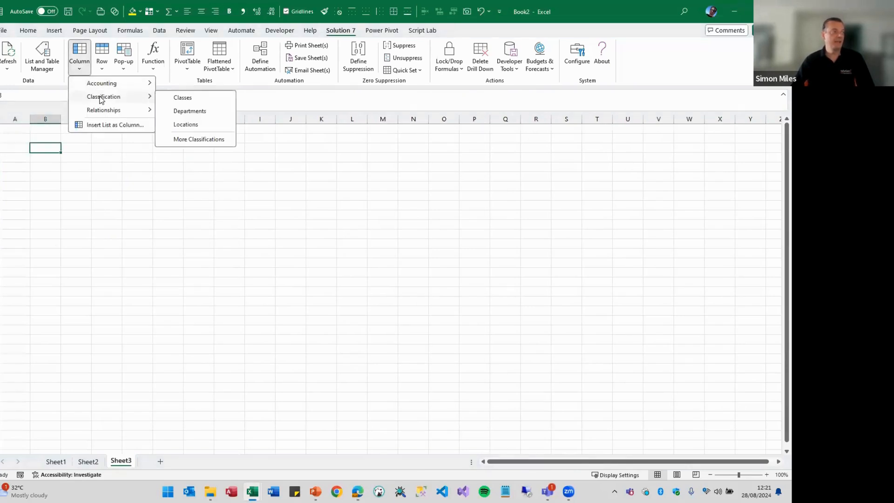
pyautogui.click(190, 112)
pyautogui.click(468, 311)
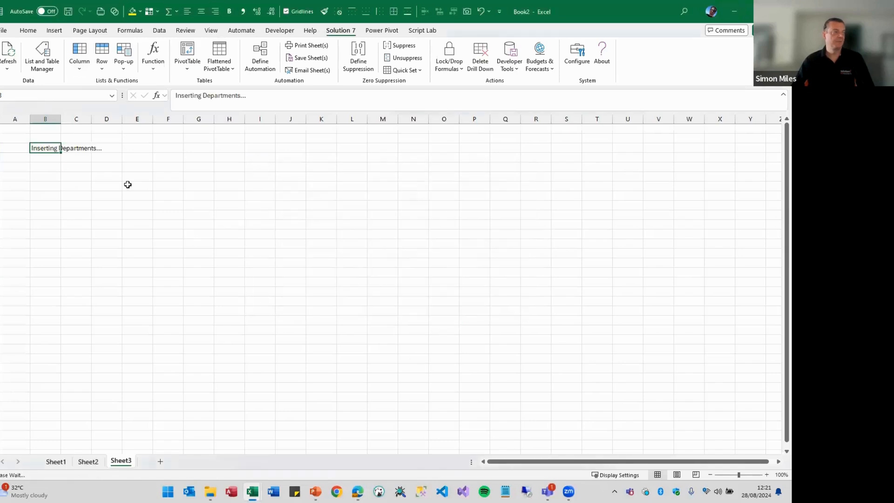
# Step: Start an NSGLABAL function in C3 and look up "HH Inc. (Consolidated)" as its subsidiary
pyautogui.click(131, 150)
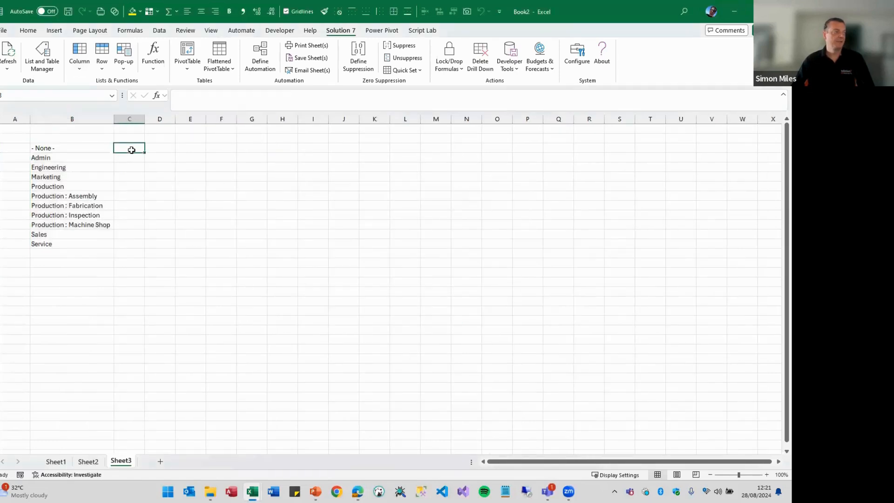
pyautogui.click(153, 67)
pyautogui.moveTo(182, 84)
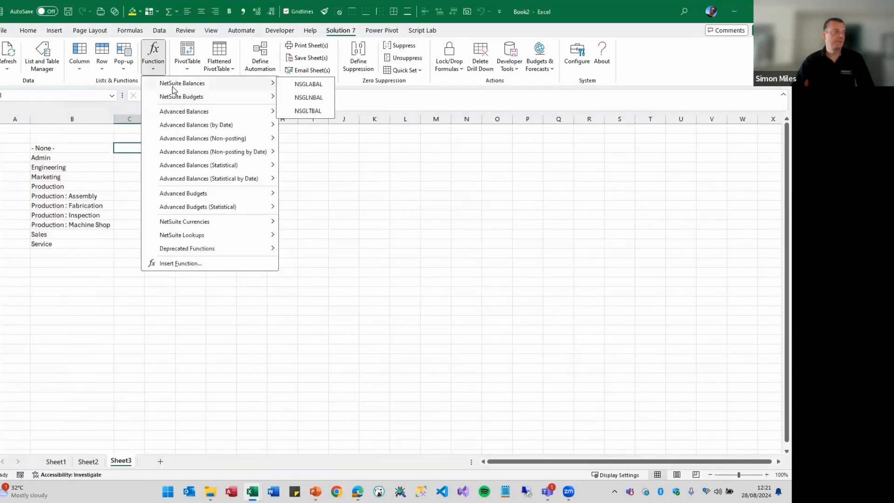
pyautogui.click(326, 87)
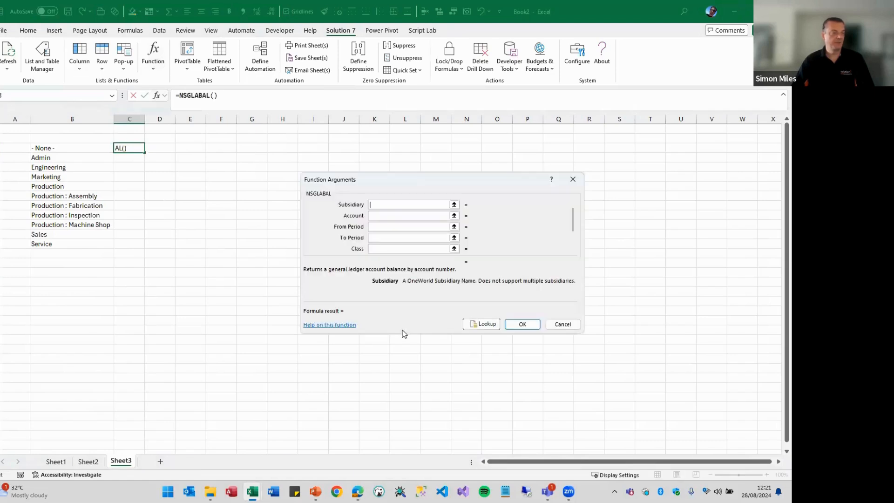
pyautogui.click(488, 326)
pyautogui.click(416, 333)
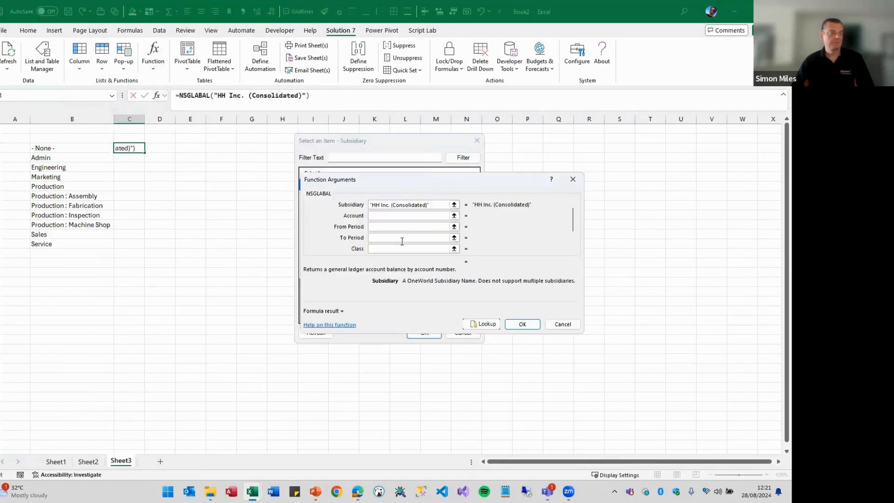
# Step: Complete the NSGLABAL formula with account 4*, periods Jan 2023 to Dec 2023, and cell B3 as the department
pyautogui.click(387, 216)
pyautogui.write('4*')
pyautogui.press('Tab')
pyautogui.write('Jan 2023')
pyautogui.press('Tab')
pyautogui.write('Dec 2023')
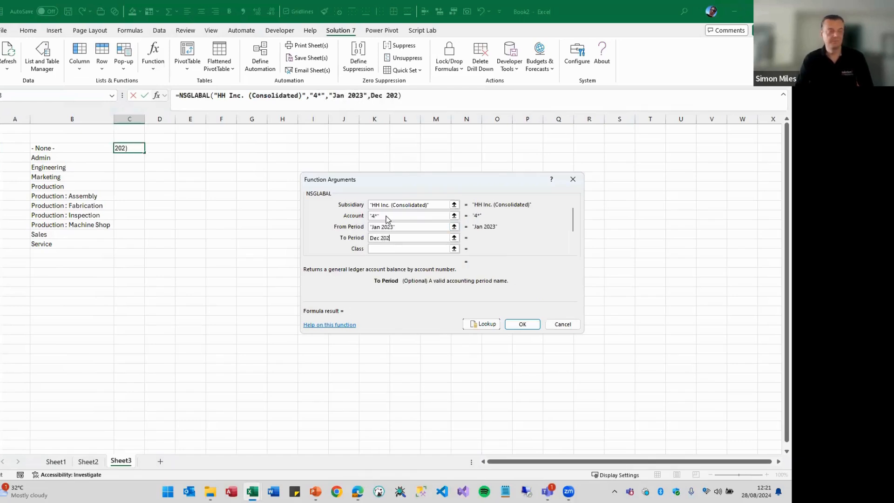
pyautogui.press('Tab')
pyautogui.press('Tab')
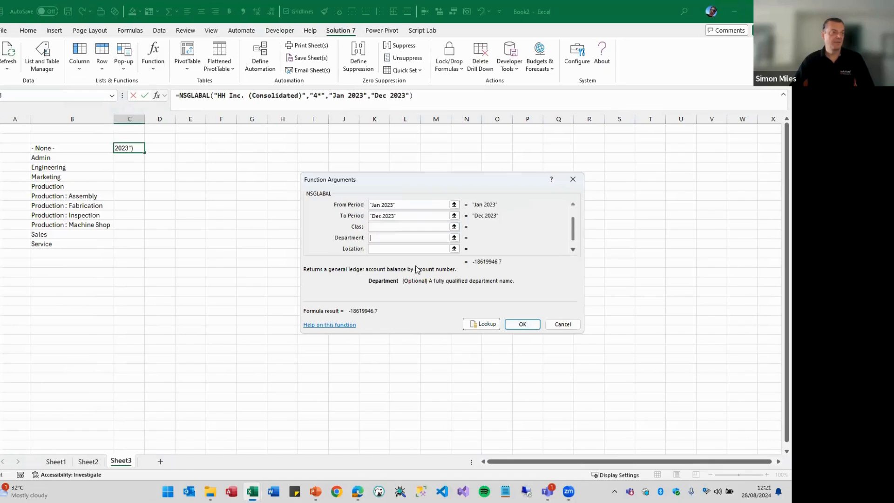
pyautogui.click(49, 148)
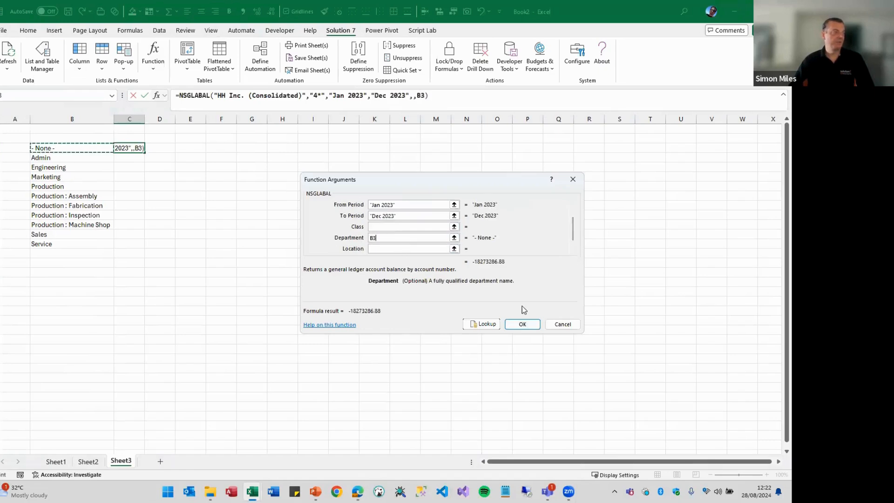
pyautogui.press('Return')
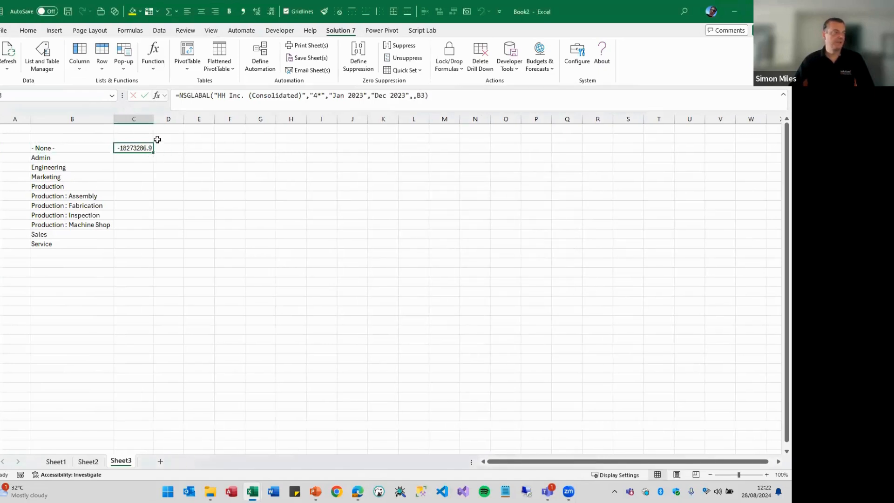
# Step: Fill the balance formula from C3 down alongside all the listed departments
pyautogui.click(150, 158)
pyautogui.click(148, 146)
pyautogui.doubleClick(153, 153)
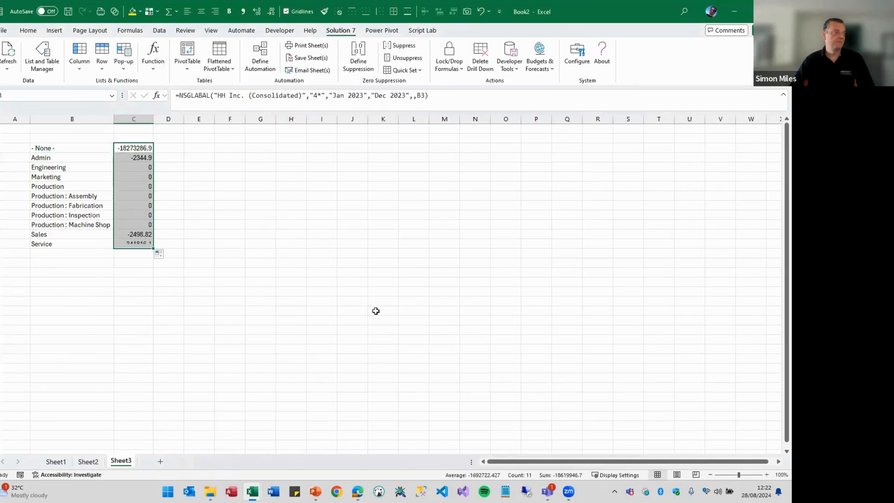
# Step: Change the Sales entry in B12 to "Sales 2" inside its formula and check the balance formula beside it
pyautogui.doubleClick(58, 234)
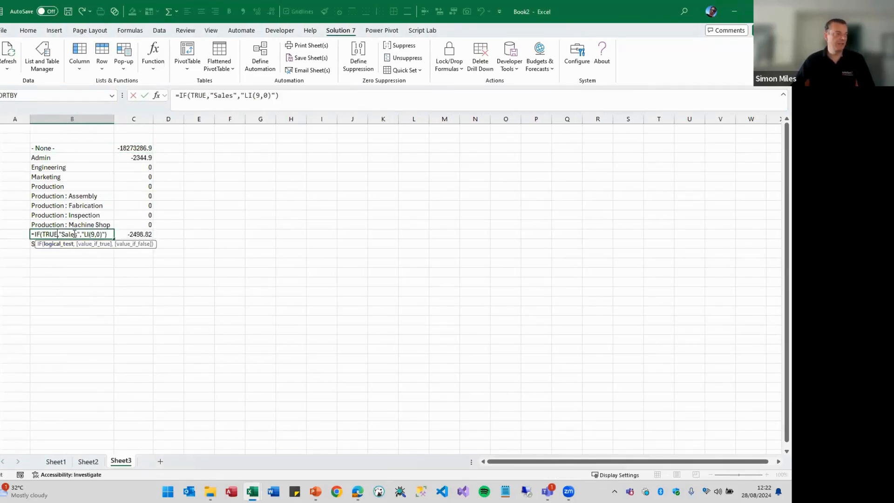
pyautogui.click(77, 234)
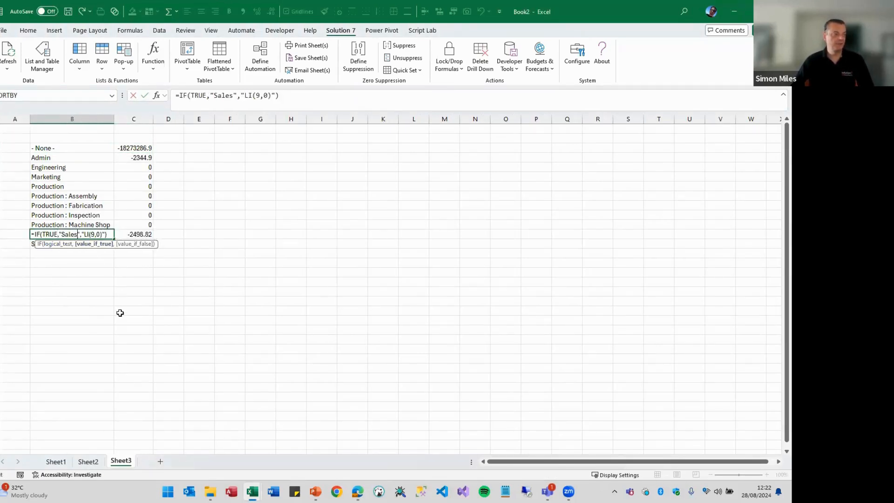
pyautogui.write('2')
pyautogui.press('Return')
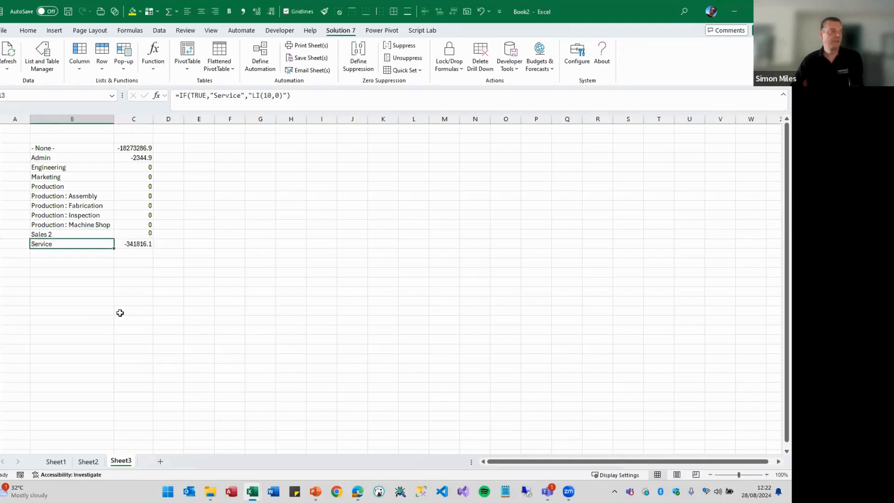
pyautogui.click(144, 235)
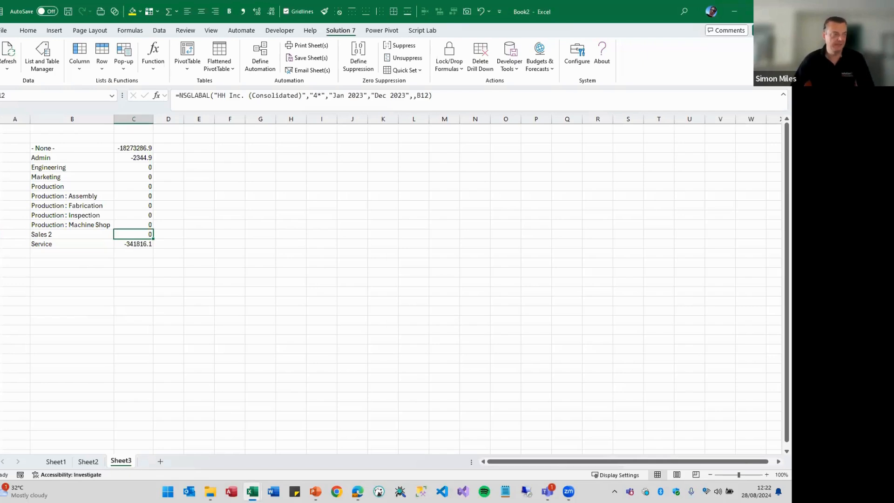
# Step: Undo the renaming of the Sales department in B12
pyautogui.click(64, 231)
pyautogui.hotkey('ctrl', 'z')
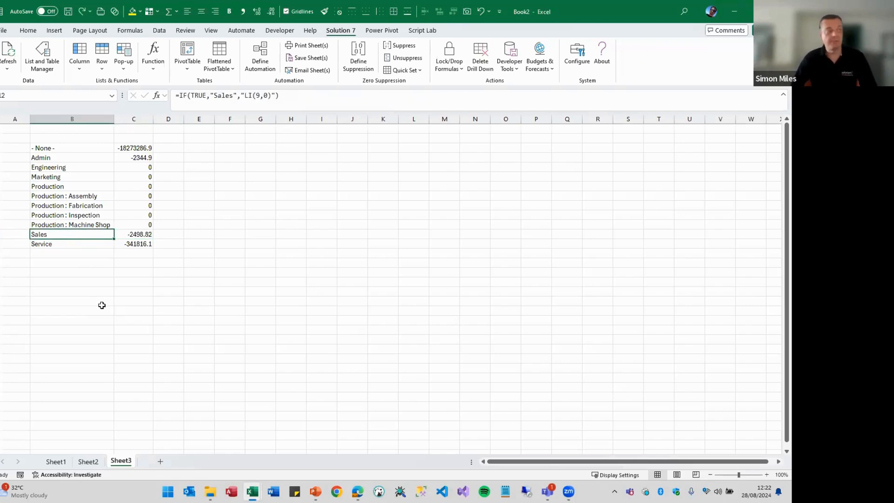
# Step: Refresh the Solution 7 departments list in column B
pyautogui.moveTo(66, 148); pyautogui.dragTo(75, 243)
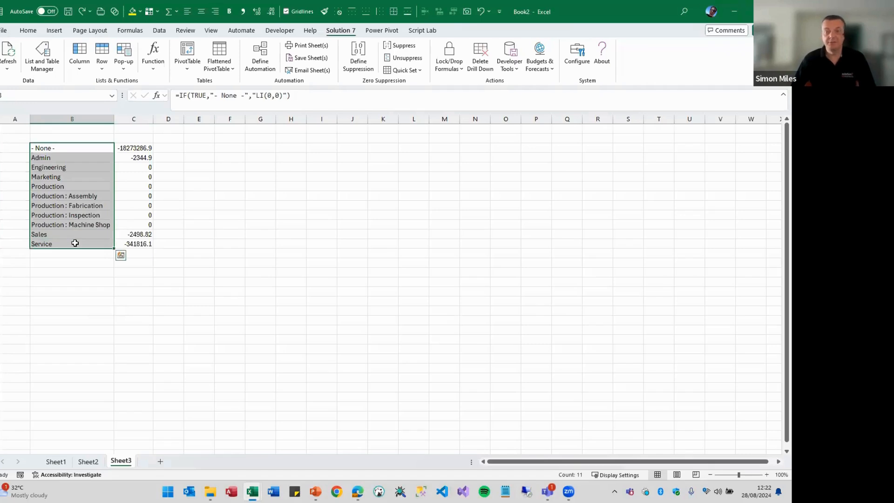
pyautogui.click(89, 196)
pyautogui.rightClick(88, 196)
pyautogui.moveTo(145, 458)
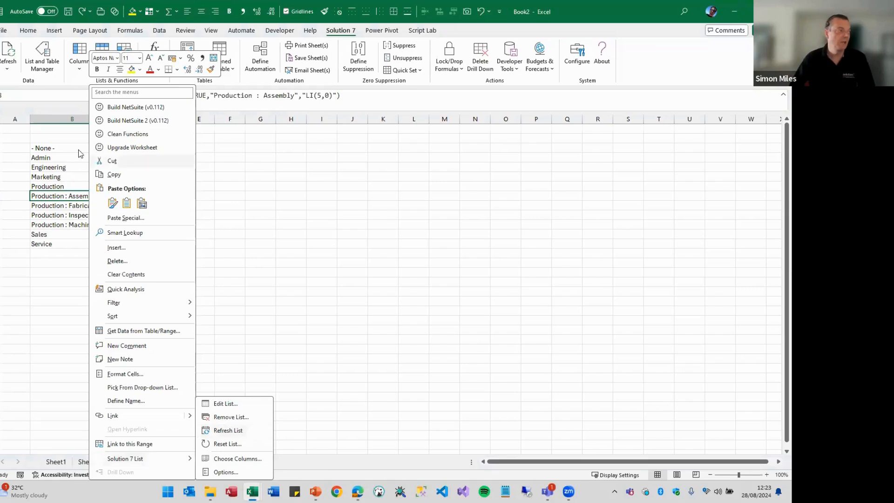
pyautogui.click(248, 432)
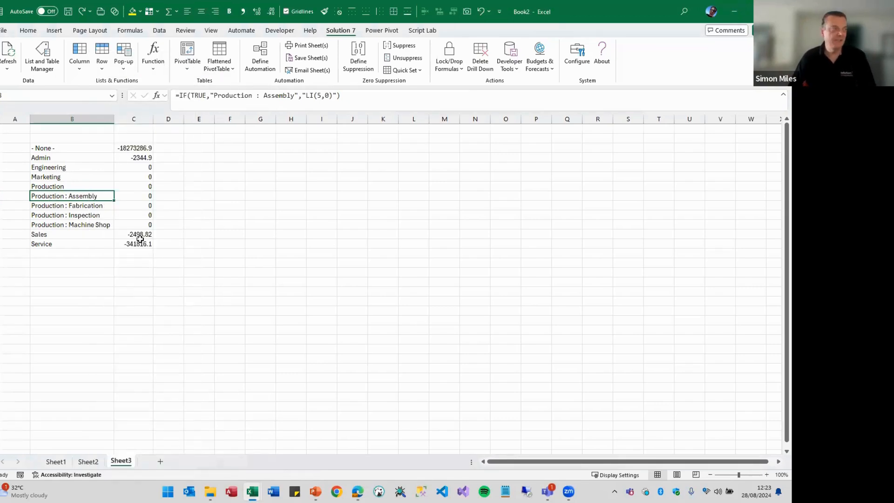
# Step: Insert a blank column C between the department names and their balances
pyautogui.click(134, 120)
pyautogui.rightClick(135, 121)
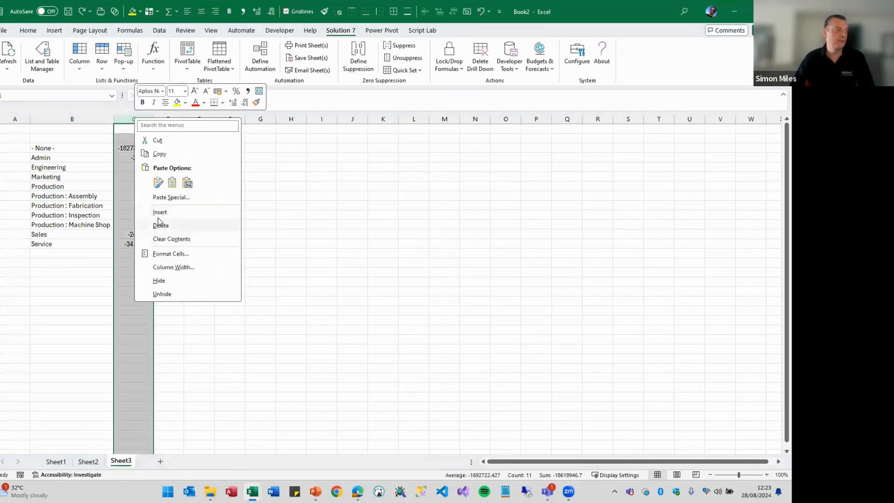
pyautogui.click(159, 212)
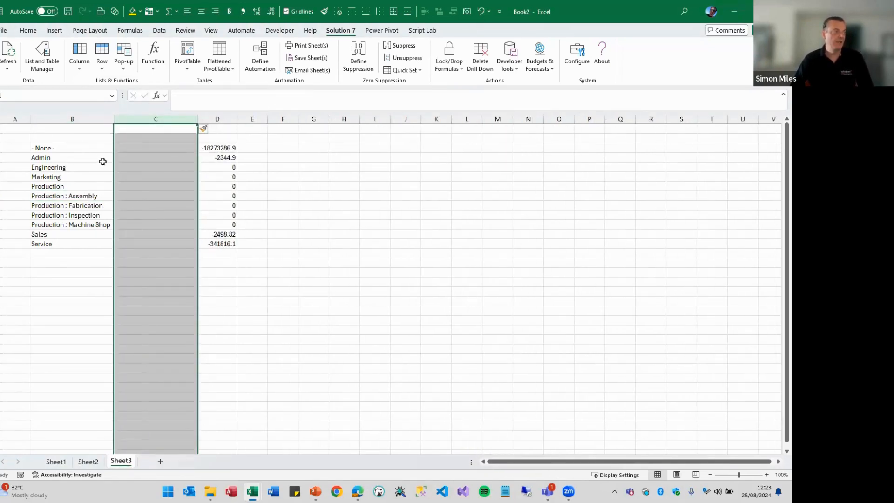
# Step: Add Department ID ahead of Full Name in the departments list's selected columns
pyautogui.click(69, 149)
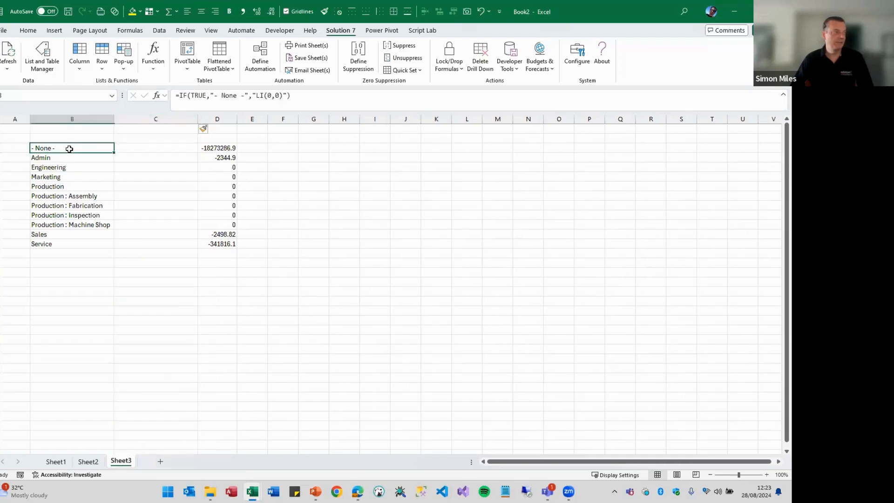
pyautogui.rightClick(69, 149)
pyautogui.moveTo(99, 459)
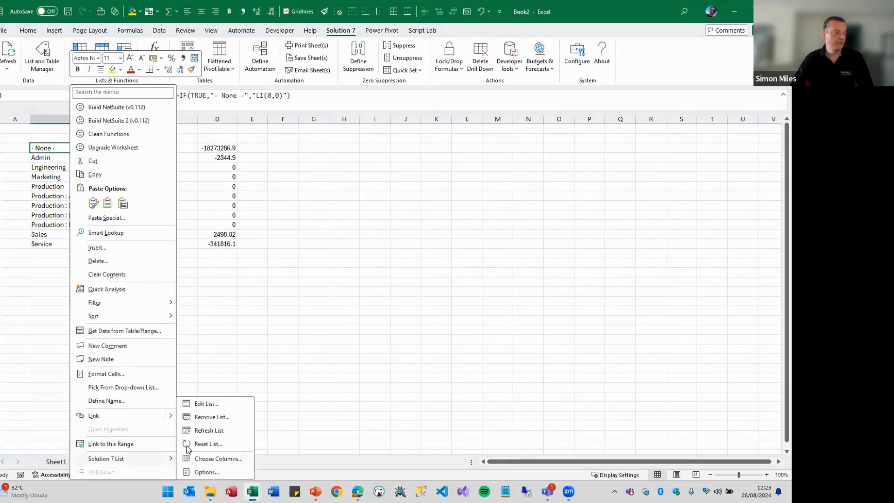
pyautogui.click(219, 459)
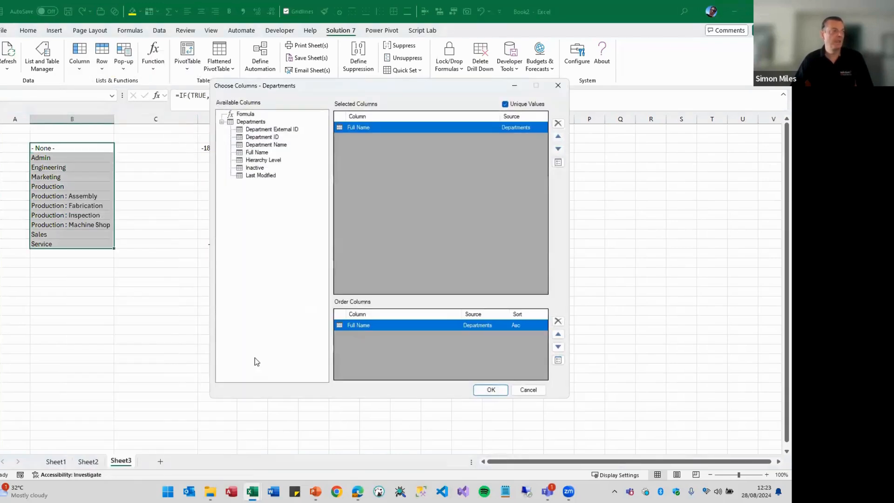
pyautogui.moveTo(263, 137); pyautogui.dragTo(385, 129)
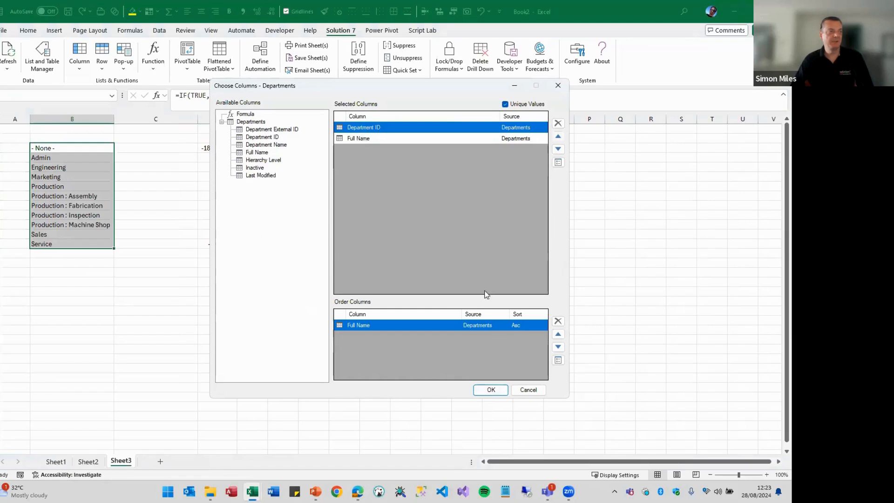
pyautogui.click(490, 390)
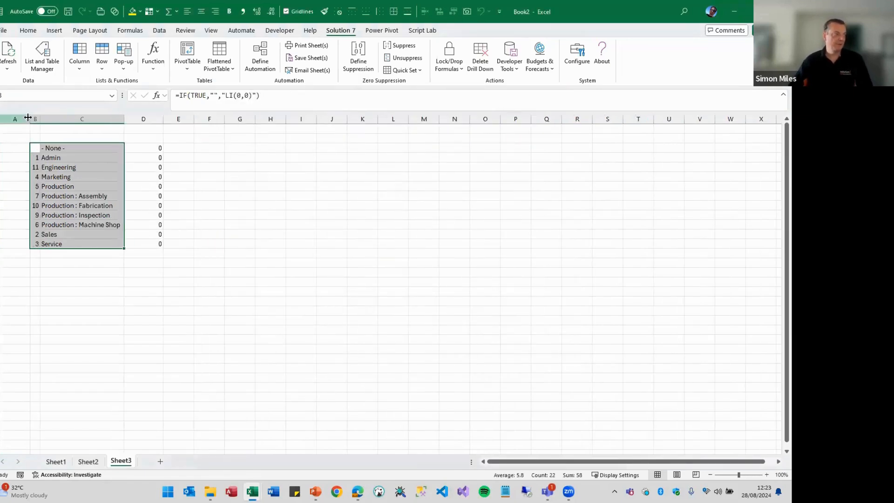
# Step: Widen column B, which holds the department IDs
pyautogui.moveTo(40, 120); pyautogui.dragTo(58, 119)
pyautogui.click(44, 118)
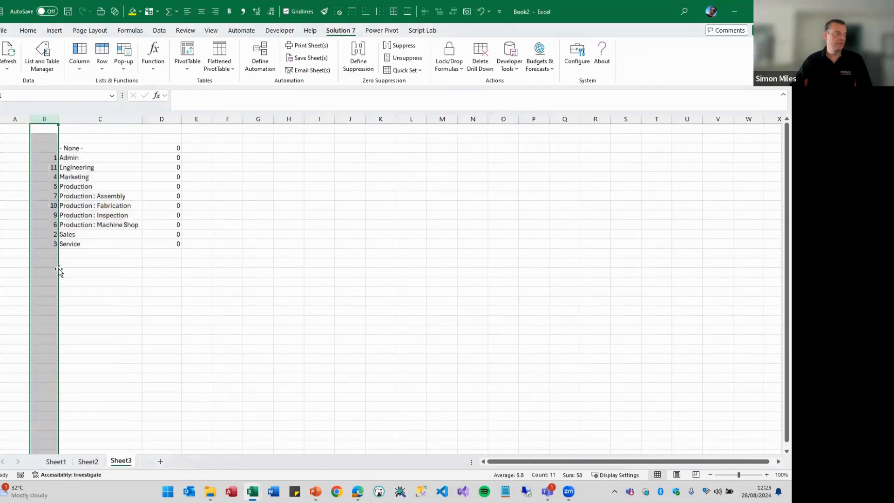
pyautogui.click(91, 118)
# Step: Remove Full Name from the departments list's selected columns, leaving only Department ID, and select the balance formula in C3
pyautogui.click(91, 169)
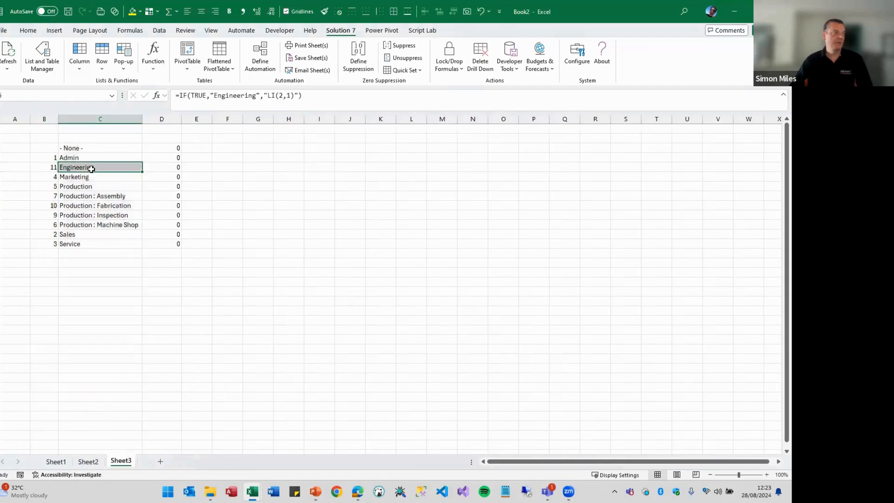
pyautogui.rightClick(91, 170)
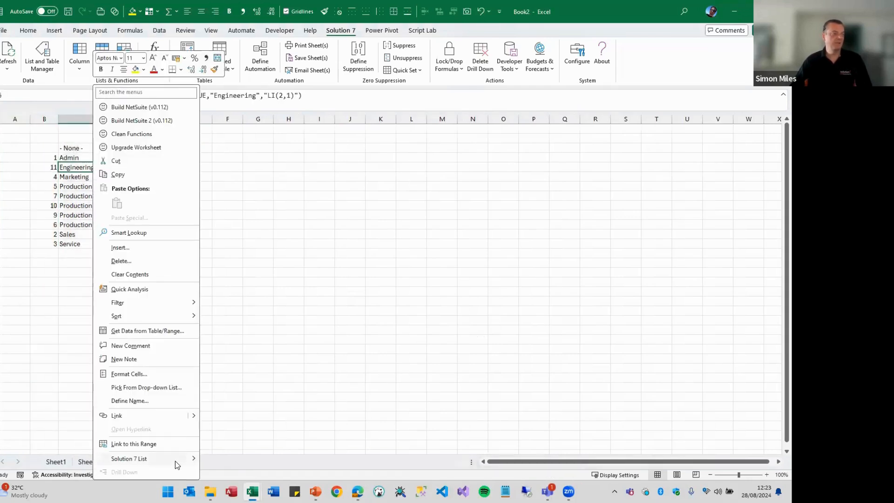
pyautogui.moveTo(175, 461)
pyautogui.click(250, 456)
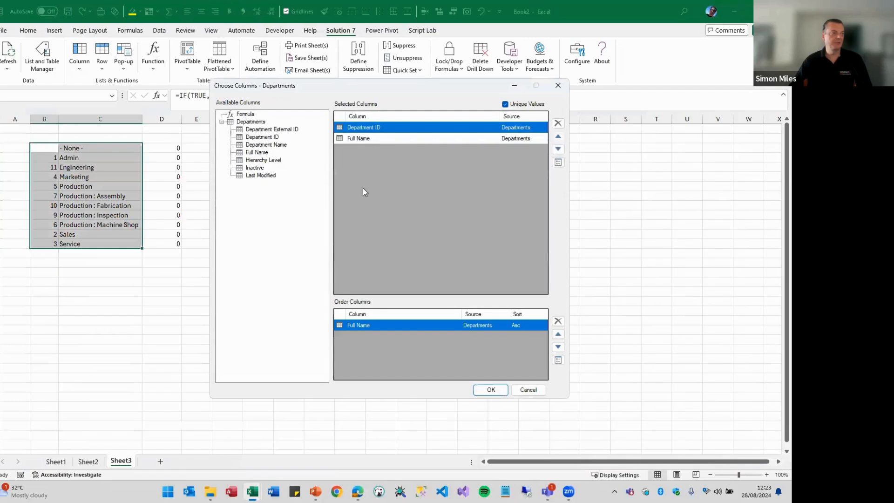
pyautogui.moveTo(375, 138); pyautogui.dragTo(281, 152)
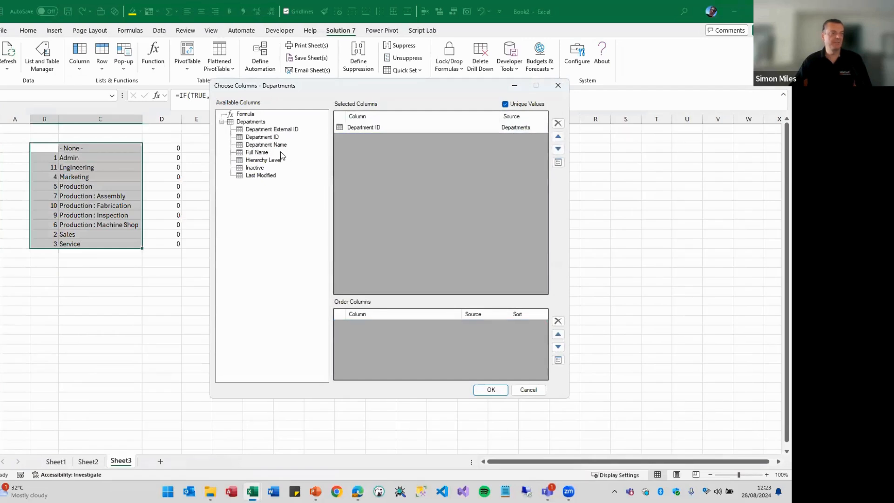
pyautogui.click(490, 389)
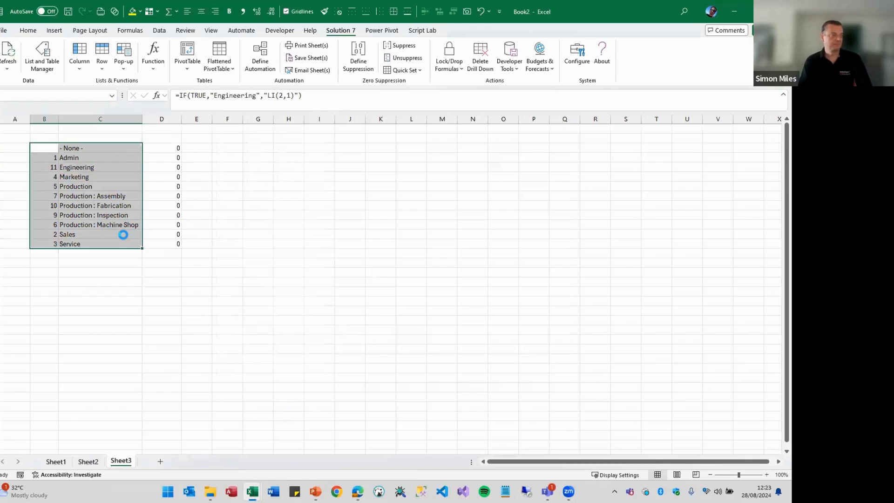
pyautogui.click(82, 148)
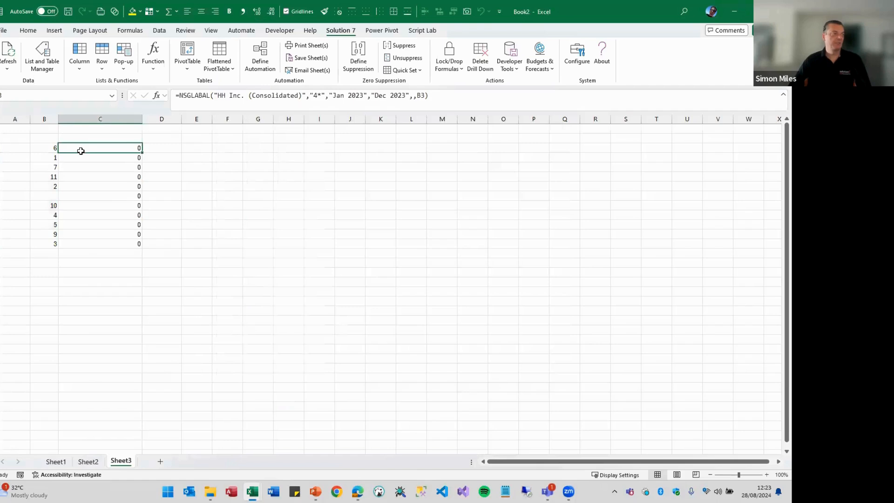
# Step: Start an NSDEPARTMENT lookup in C3 with HH Inc. (Consolidated) as the subsidiary
pyautogui.click(152, 70)
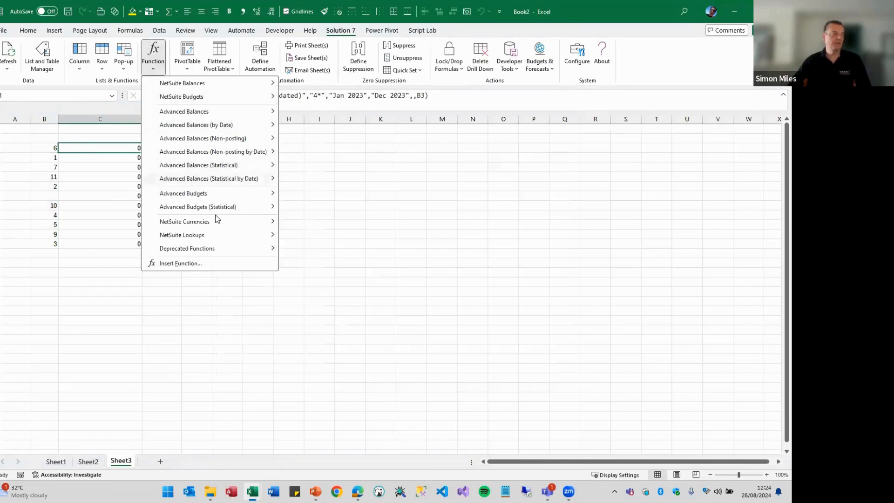
pyautogui.moveTo(226, 235)
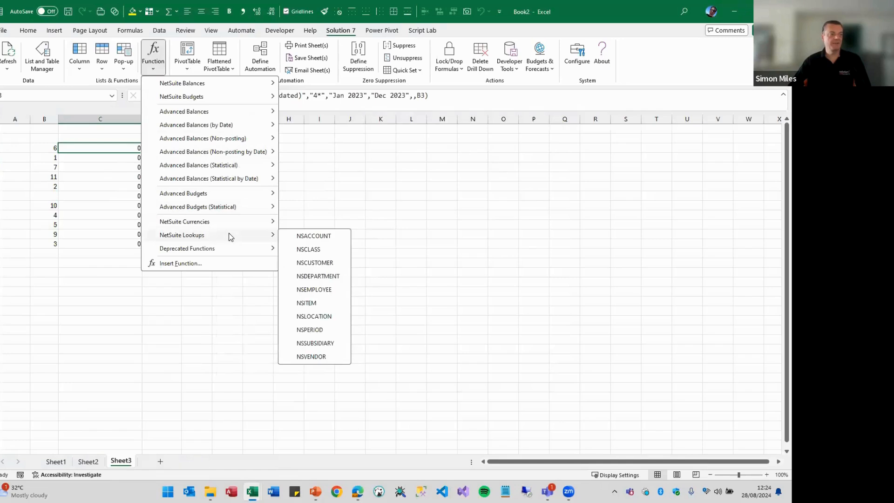
pyautogui.click(323, 278)
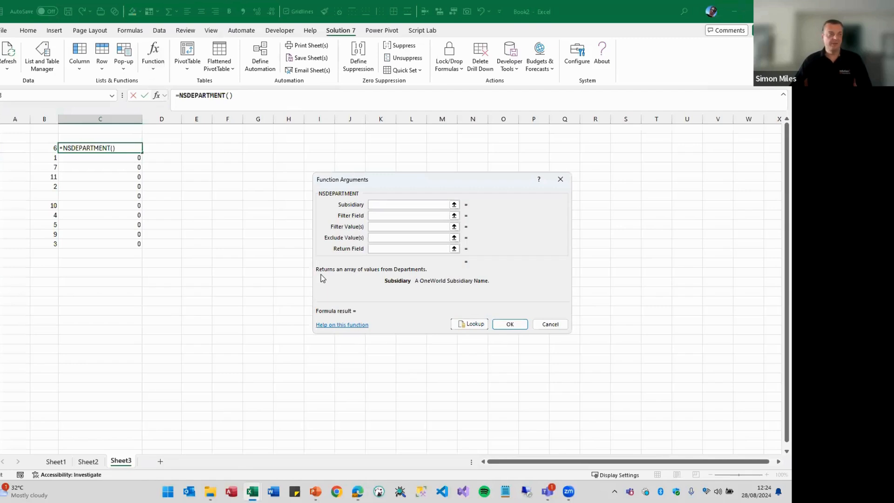
pyautogui.click(469, 324)
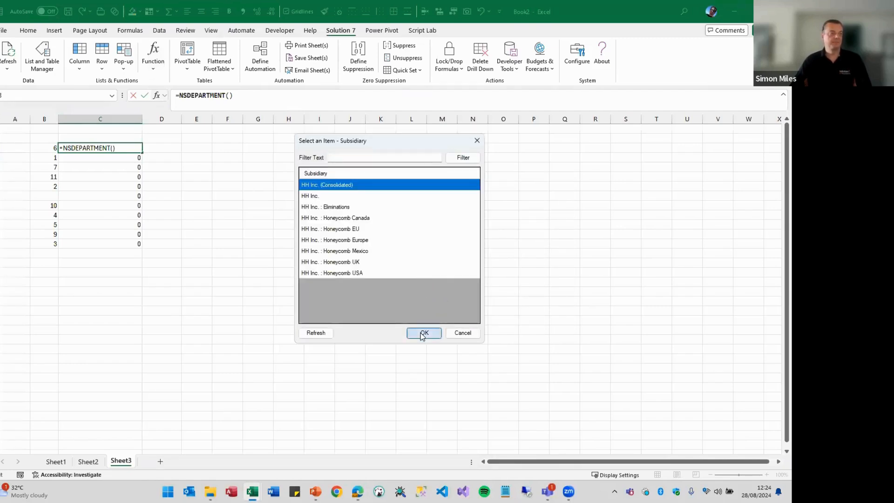
pyautogui.click(424, 332)
# Step: Filter the NSDEPARTMENT lookup by Department ID using the value in B3, leave the return field empty, and insert the formula
pyautogui.click(382, 217)
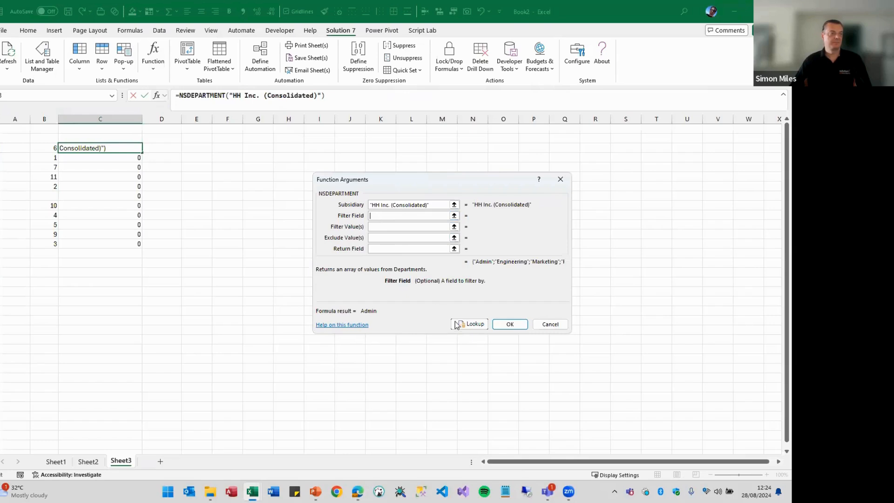
pyautogui.click(470, 324)
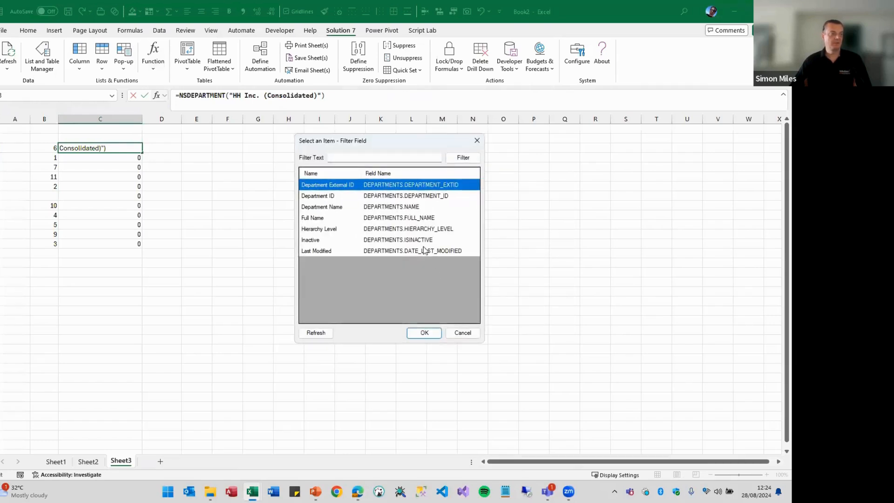
pyautogui.click(424, 196)
pyautogui.click(432, 333)
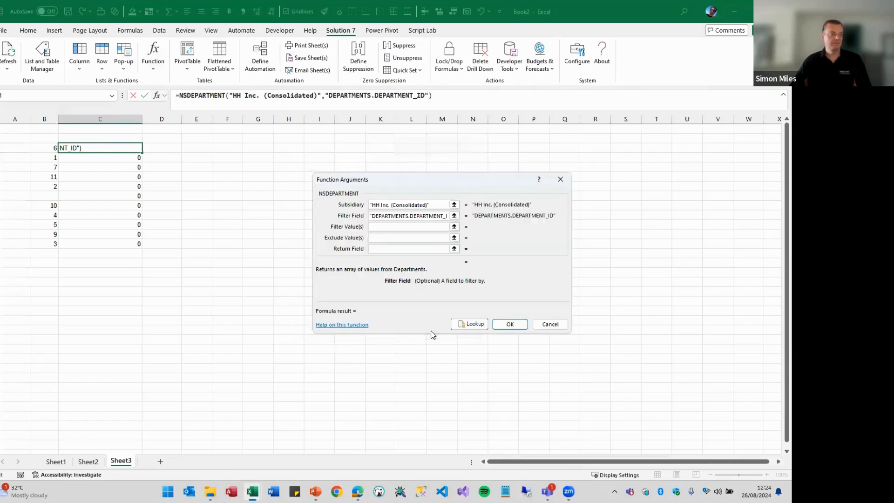
pyautogui.click(387, 228)
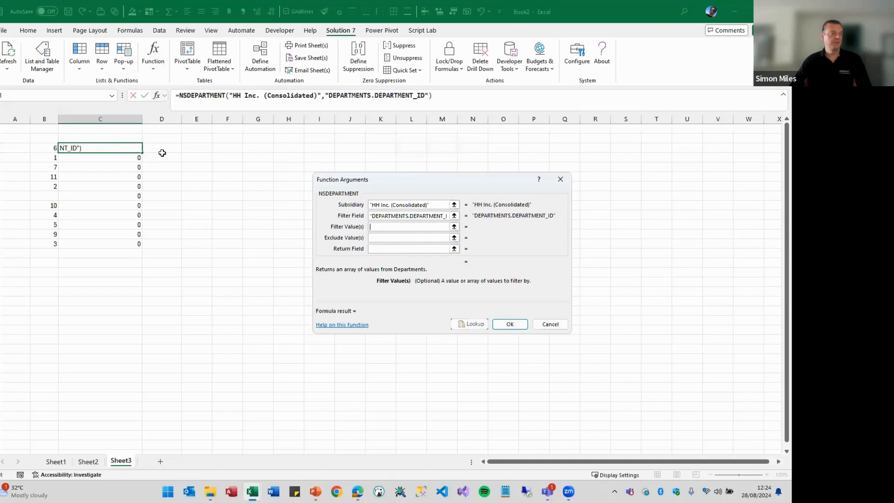
pyautogui.click(47, 145)
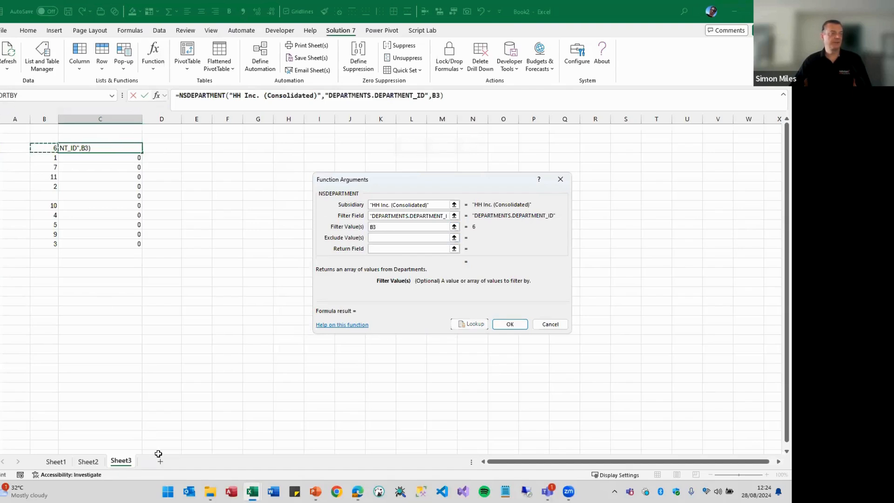
pyautogui.click(378, 250)
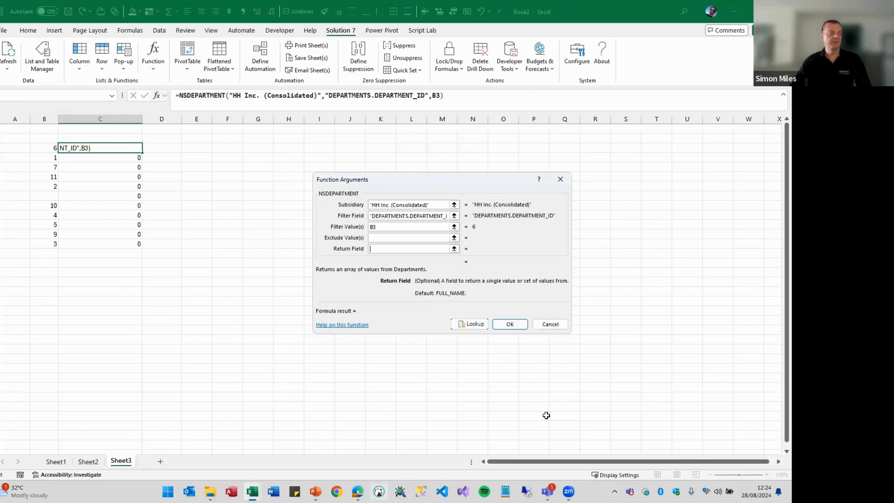
pyautogui.click(522, 324)
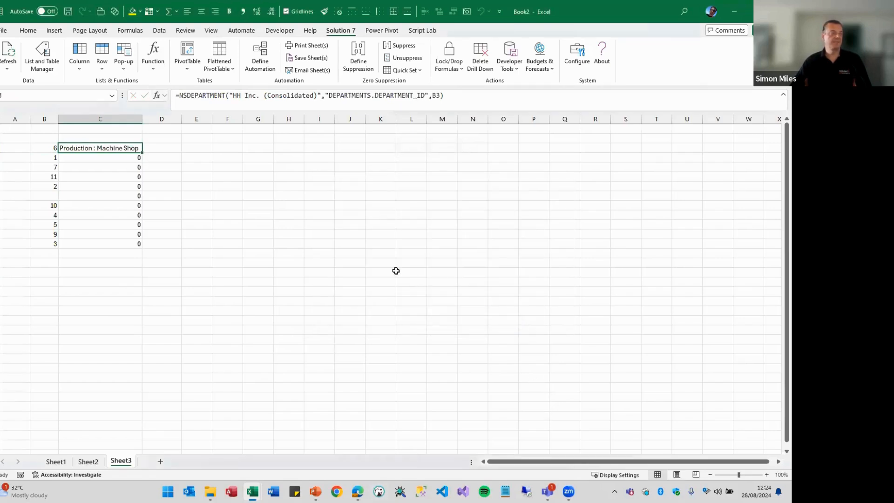
# Step: Copy the department lookup from C3 down to C13 and select the empty cell D3
pyautogui.doubleClick(144, 154)
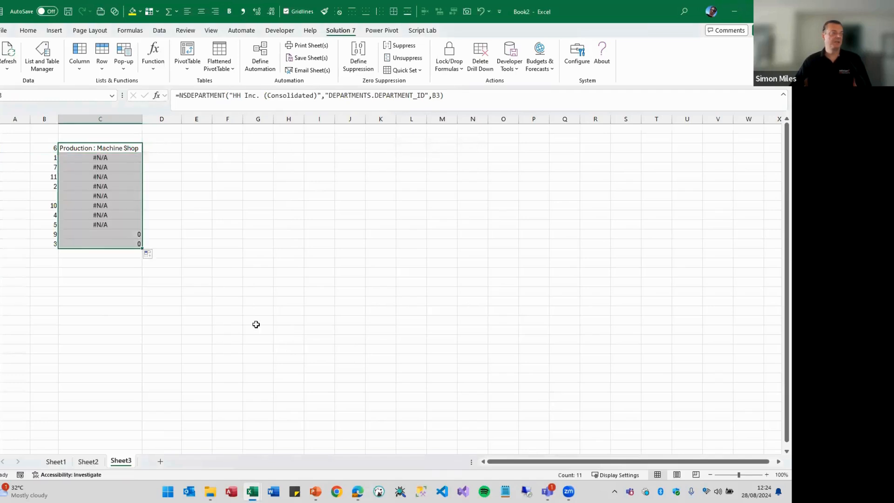
pyautogui.click(42, 149)
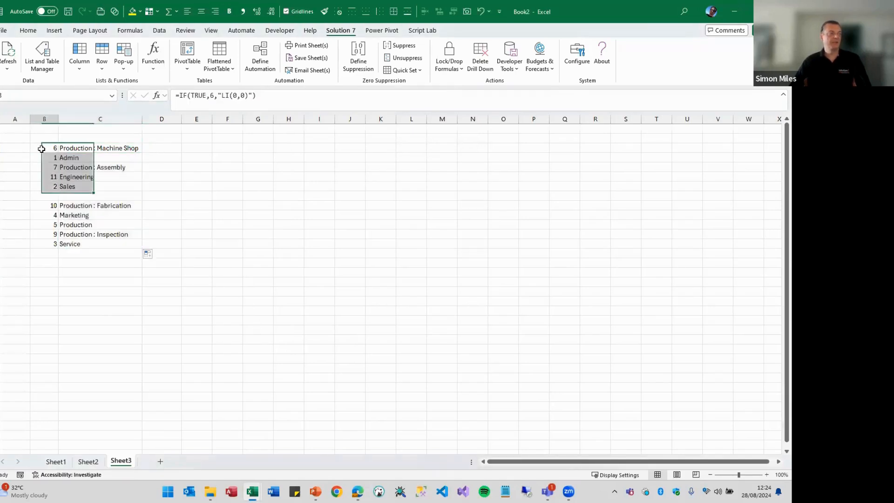
pyautogui.moveTo(41, 149); pyautogui.dragTo(55, 244)
pyautogui.click(89, 149)
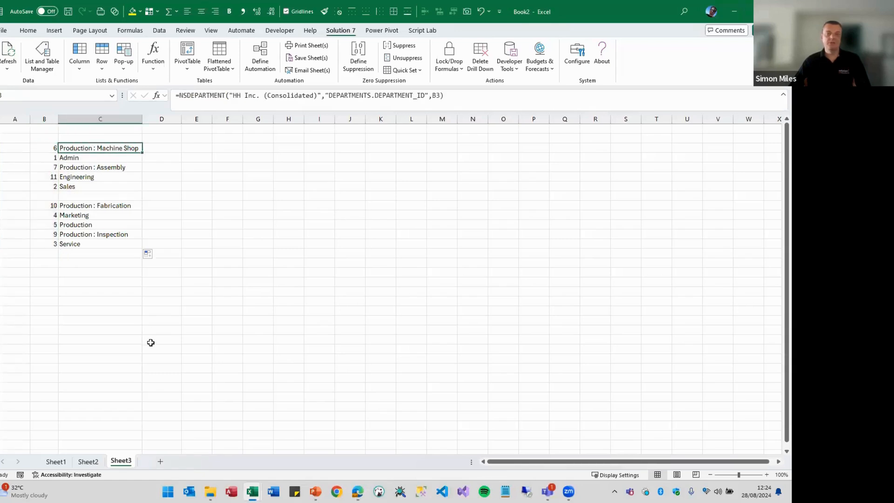
pyautogui.moveTo(41, 148); pyautogui.dragTo(54, 244)
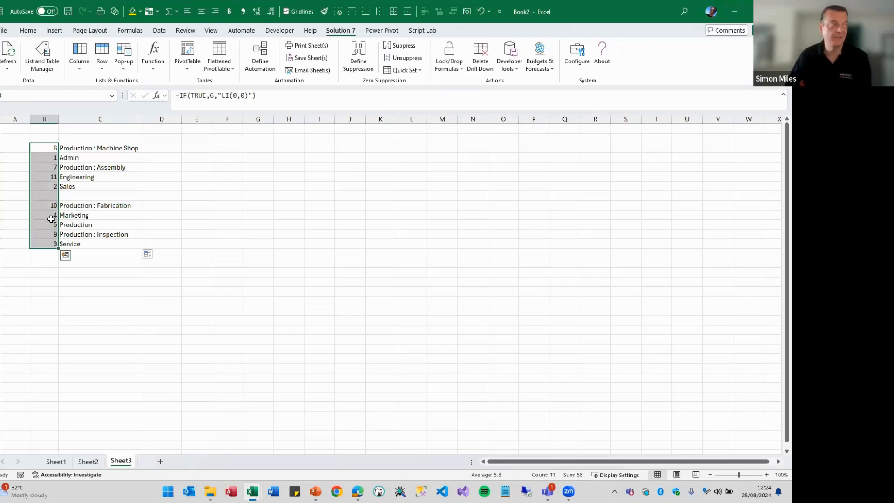
pyautogui.click(156, 148)
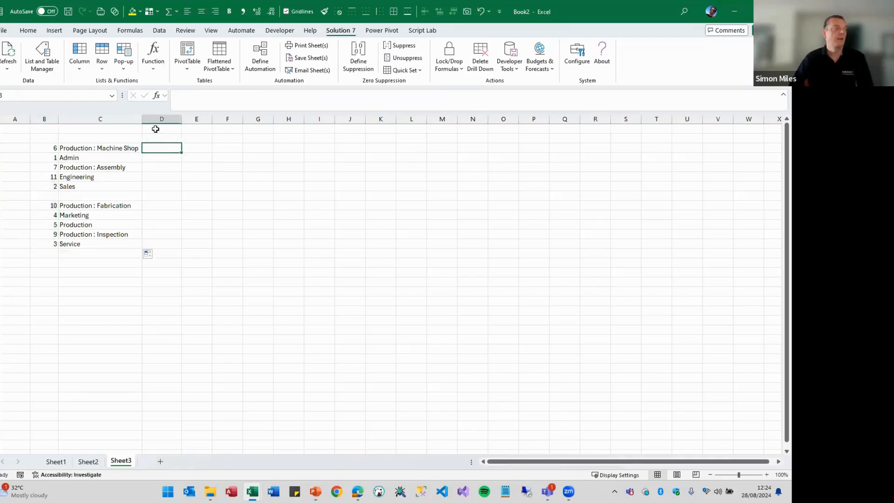
pyautogui.write('=')
pyautogui.click(157, 95)
pyautogui.click(514, 326)
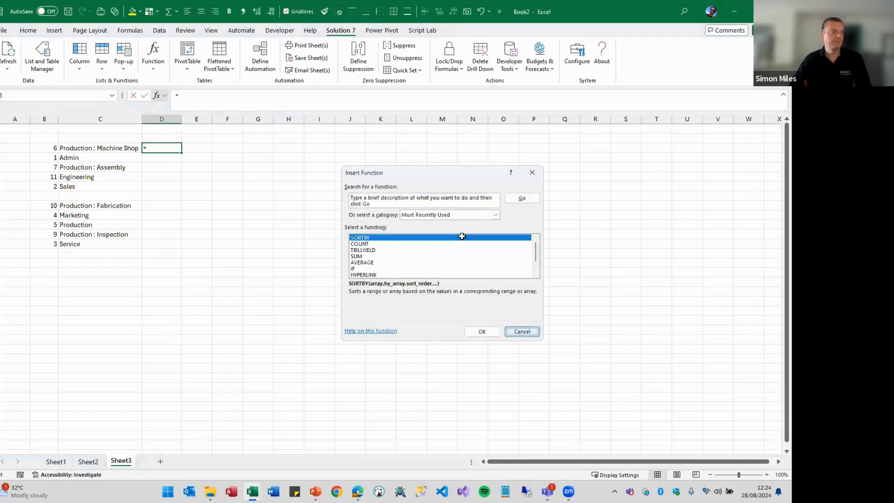
# Step: Start an NSGLABAL balance formula in D3 with HH Inc. (Consolidated) as the subsidiary
pyautogui.click(152, 63)
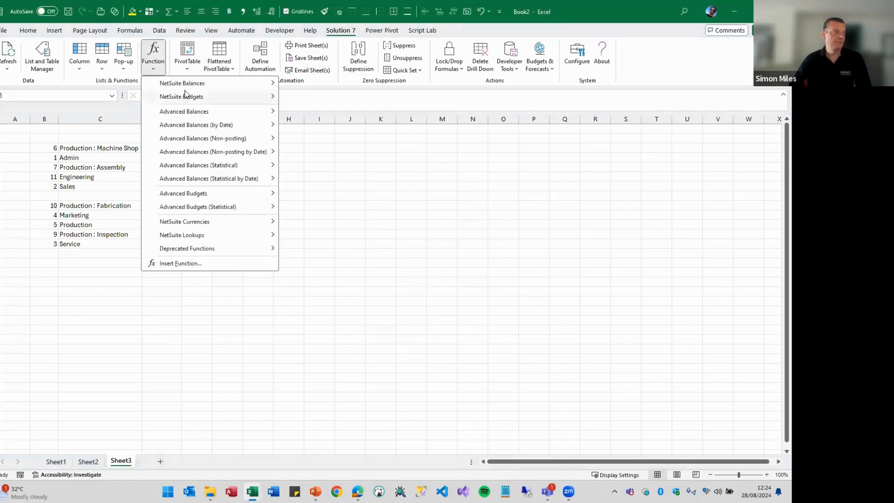
pyautogui.moveTo(191, 100)
pyautogui.moveTo(196, 84)
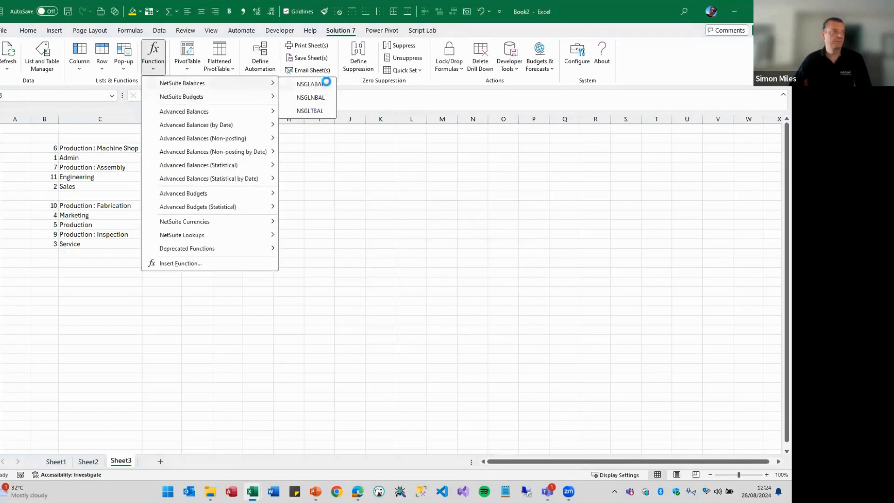
pyautogui.click(311, 83)
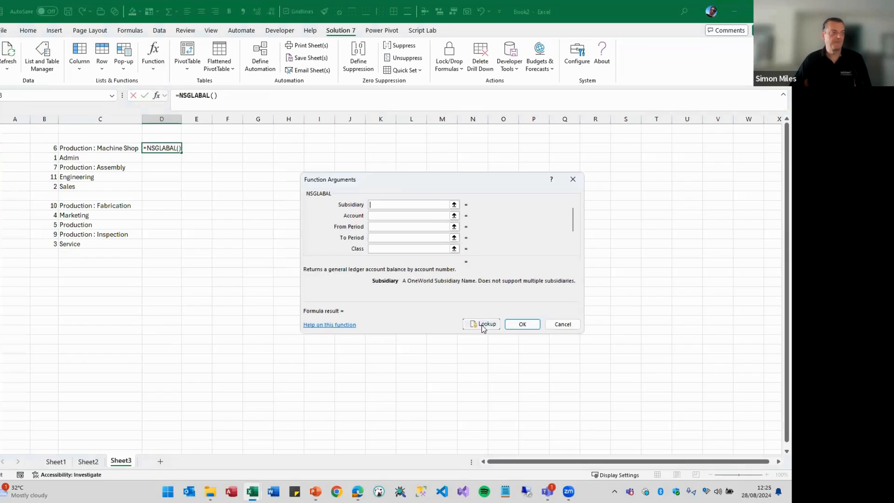
pyautogui.click(478, 325)
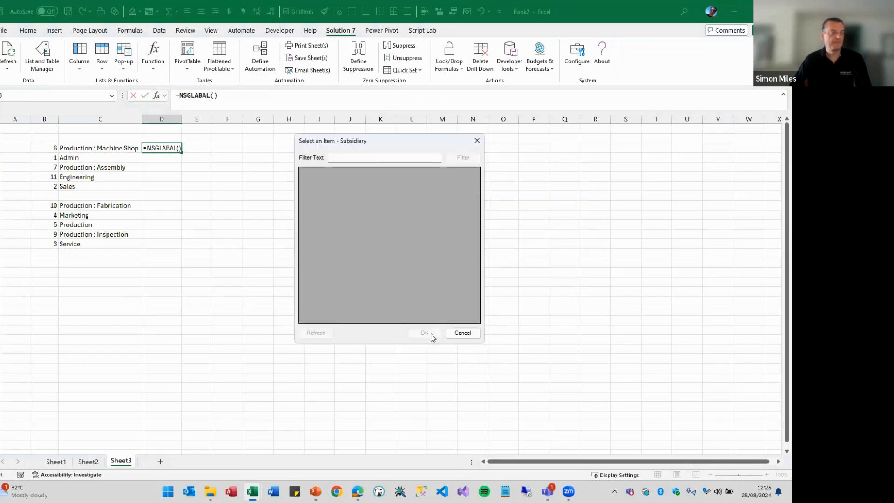
pyautogui.click(425, 333)
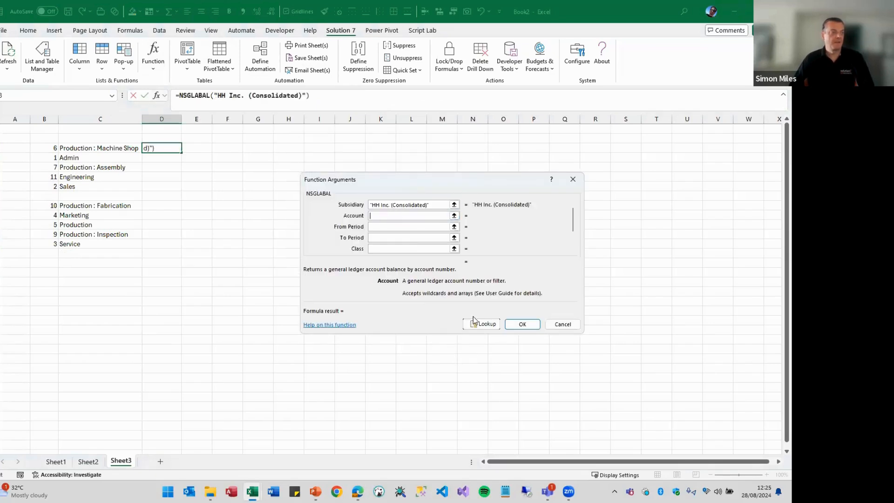
# Step: Set the balance formula's account to 4*, its from period to Jan 2023 and its to period to Dec 2023
pyautogui.write('4*')
pyautogui.press('Tab')
pyautogui.write('Jan 2023')
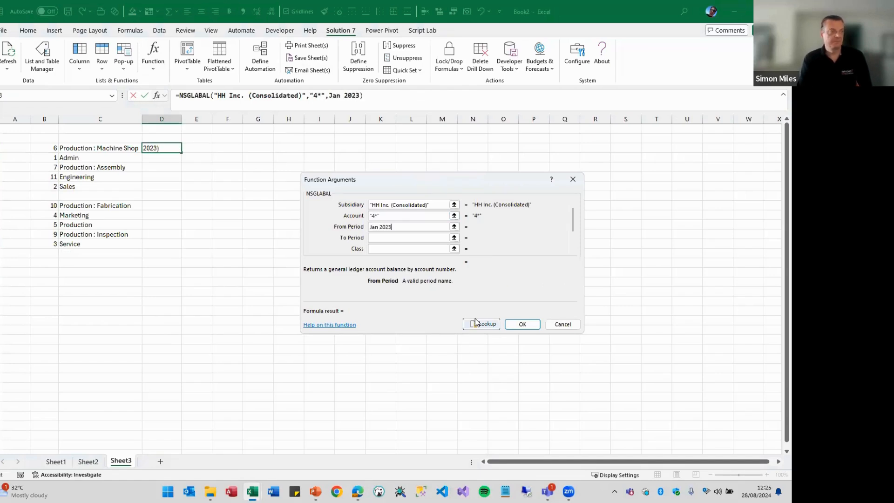
pyautogui.press('Tab')
pyautogui.write('Dec 2023')
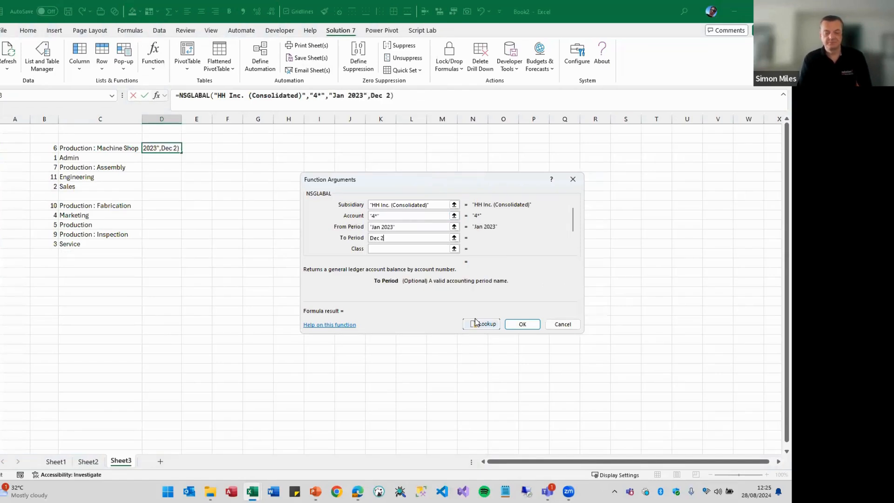
# Step: Use C3 as the balance formula's department, leaving the class empty, and copy the finished formula down to D13
pyautogui.press('Tab')
pyautogui.press('Tab')
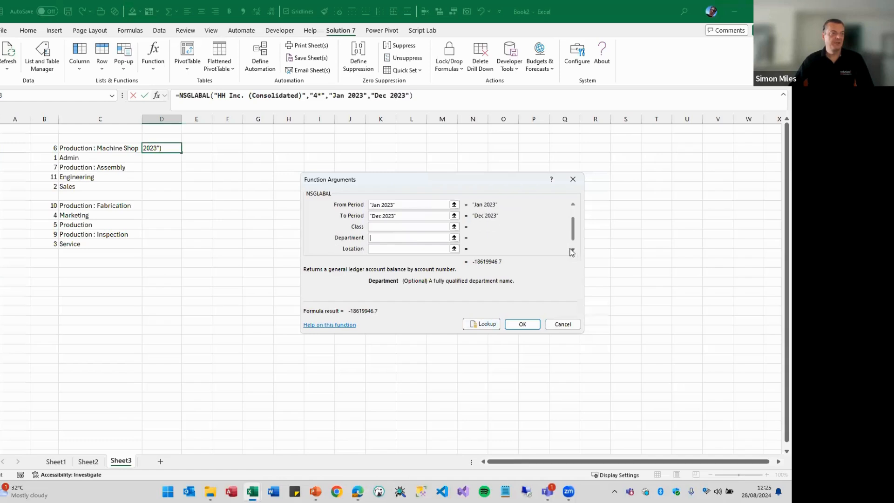
pyautogui.click(101, 148)
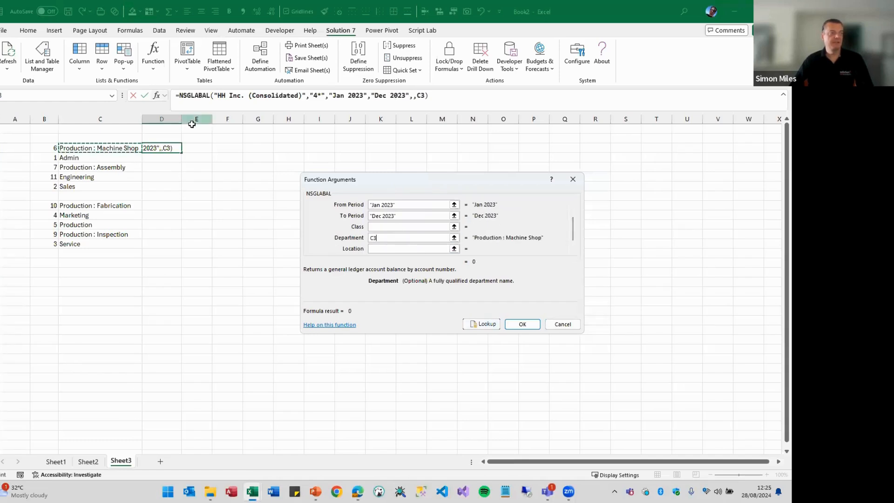
pyautogui.click(522, 324)
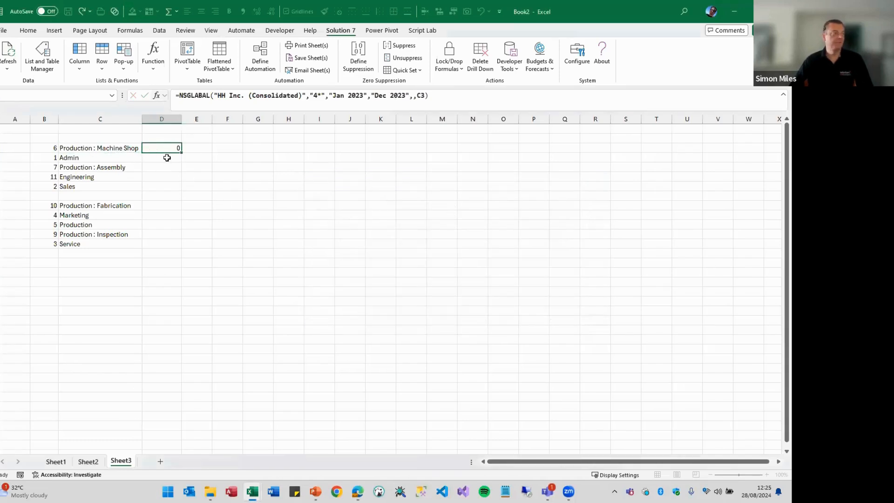
pyautogui.moveTo(182, 152); pyautogui.dragTo(188, 246)
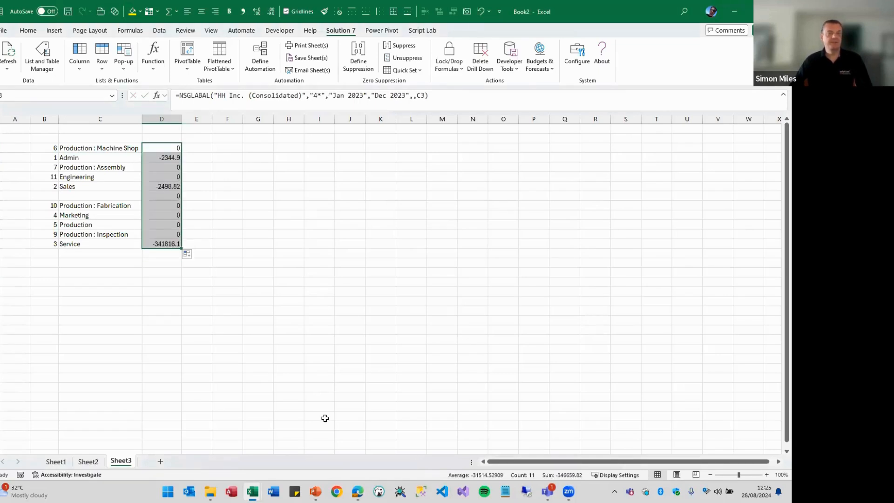
# Step: Refresh the current sheet's Solution 7 formulas without including locked ones, and select the department lookups in C3:C13
pyautogui.moveTo(116, 147); pyautogui.dragTo(111, 239)
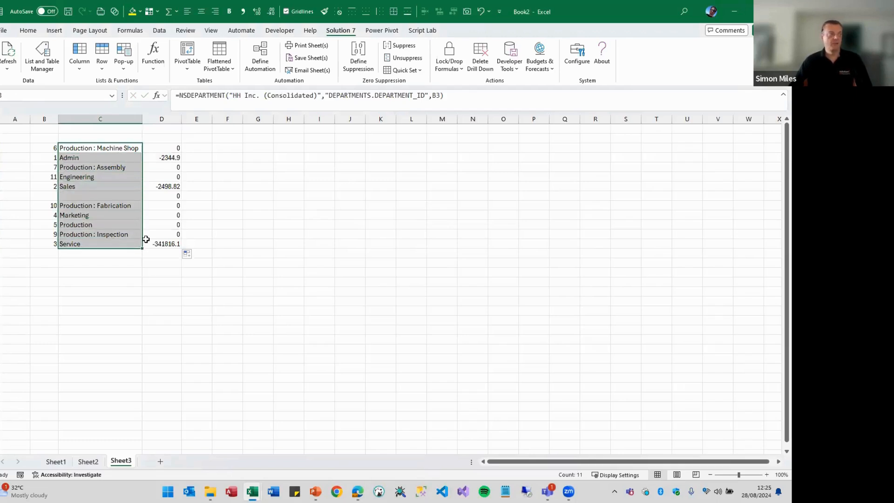
pyautogui.click(290, 223)
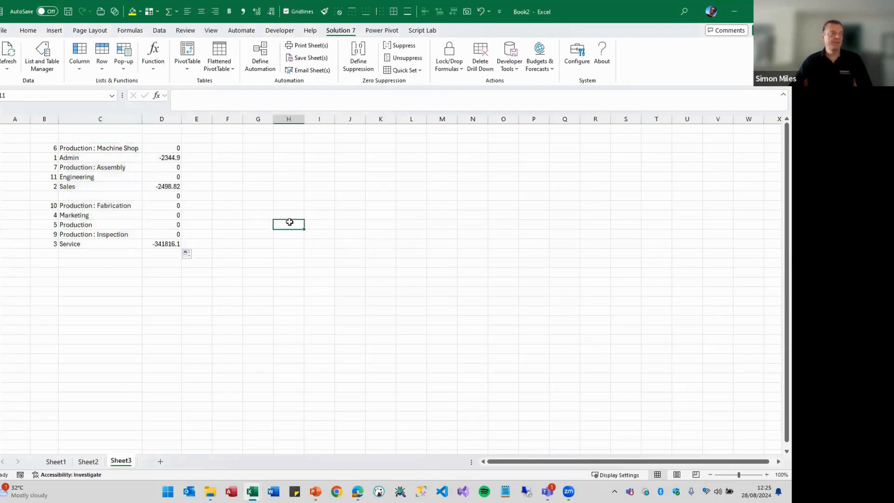
pyautogui.click(8, 60)
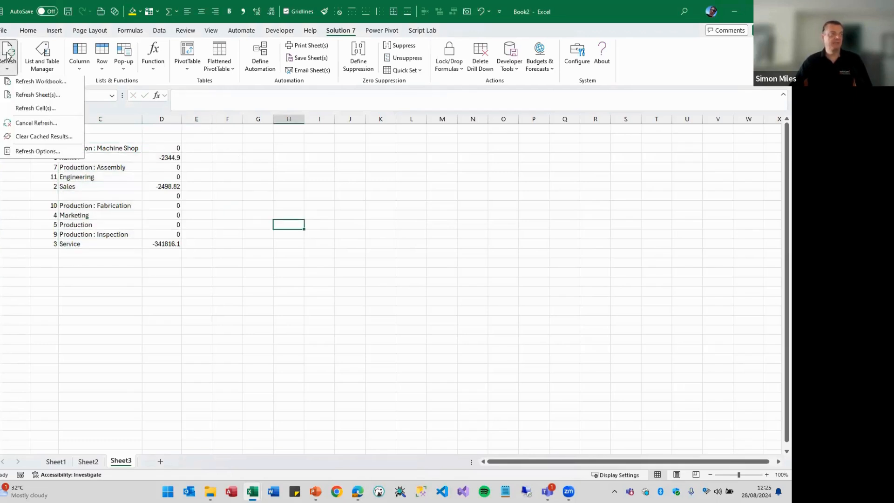
pyautogui.click(29, 98)
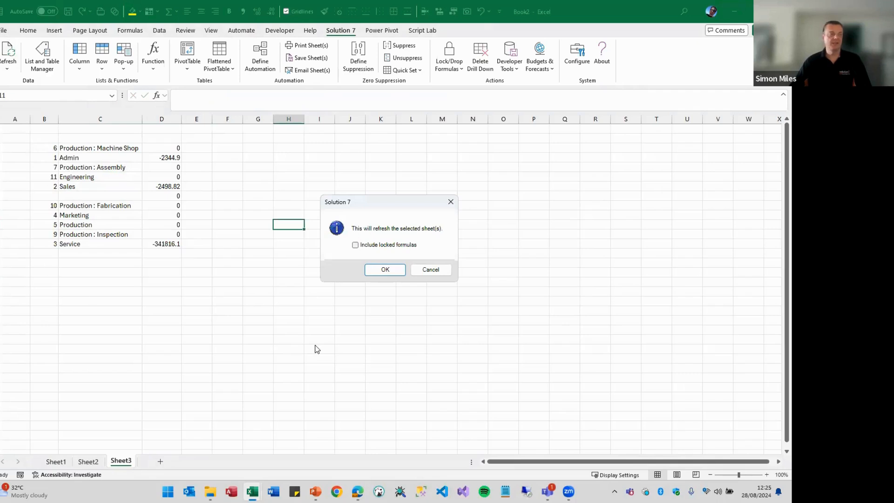
pyautogui.click(395, 272)
pyautogui.moveTo(171, 146); pyautogui.dragTo(175, 241)
pyautogui.moveTo(80, 147); pyautogui.dragTo(81, 244)
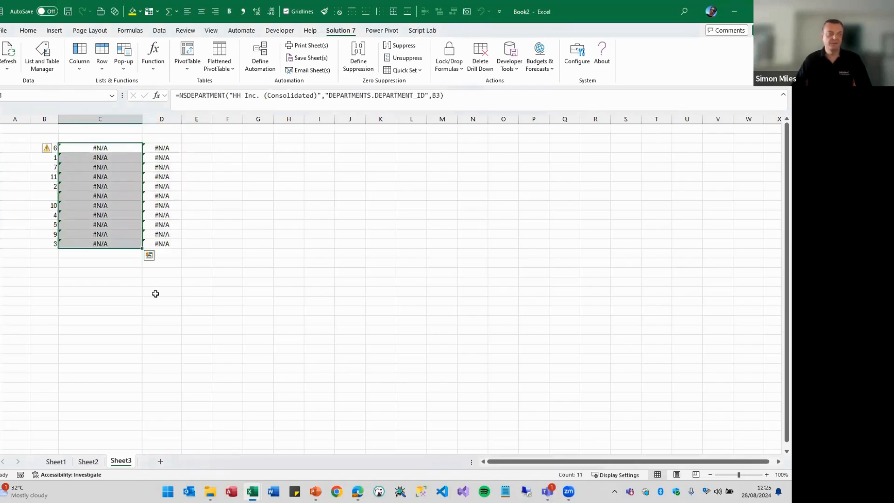